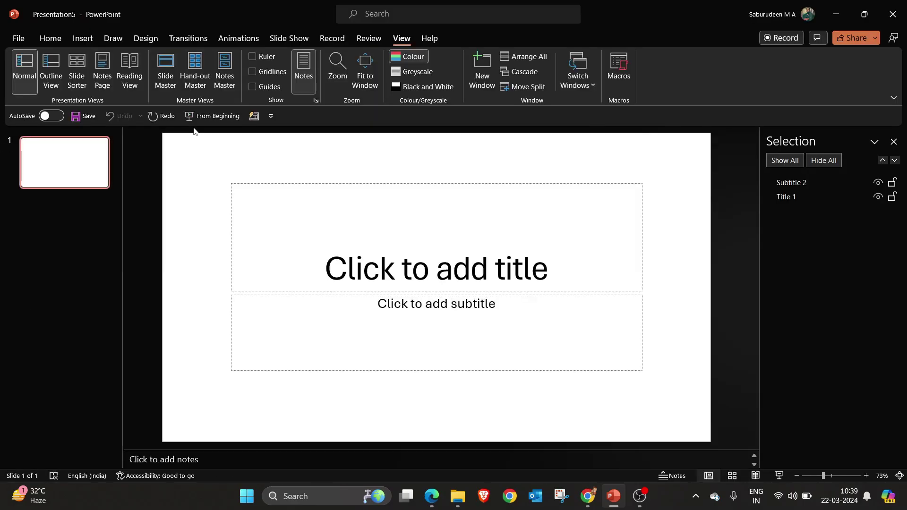
- Hide Title 1 and delete Subtitle 2 in the Selection Pane, then zoom out
click(361, 267)
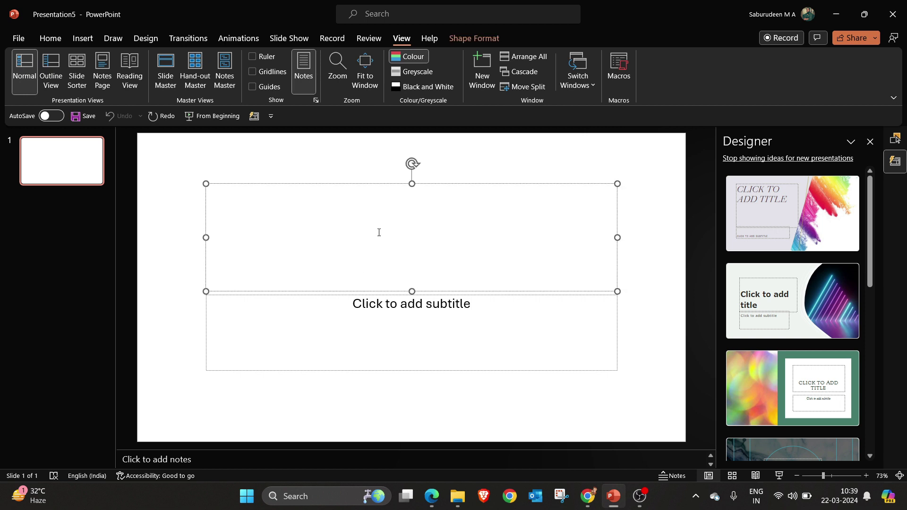
click(474, 38)
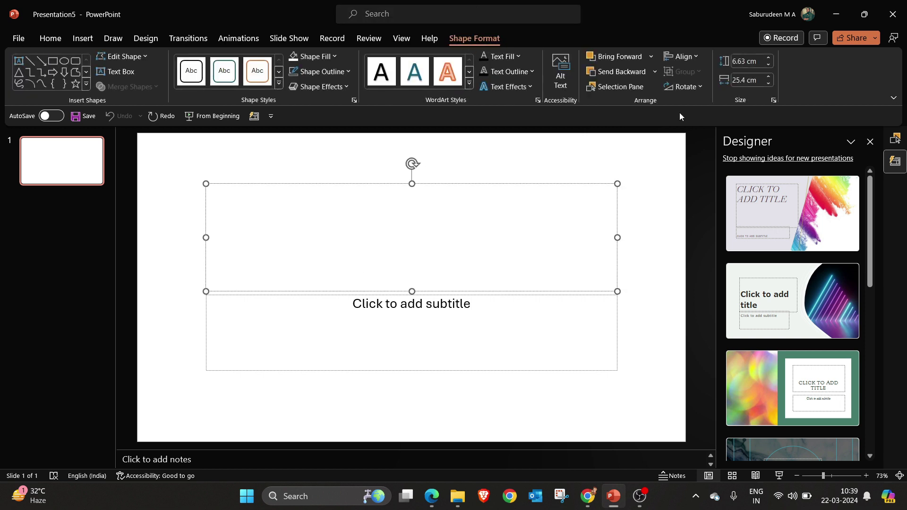
click(628, 89)
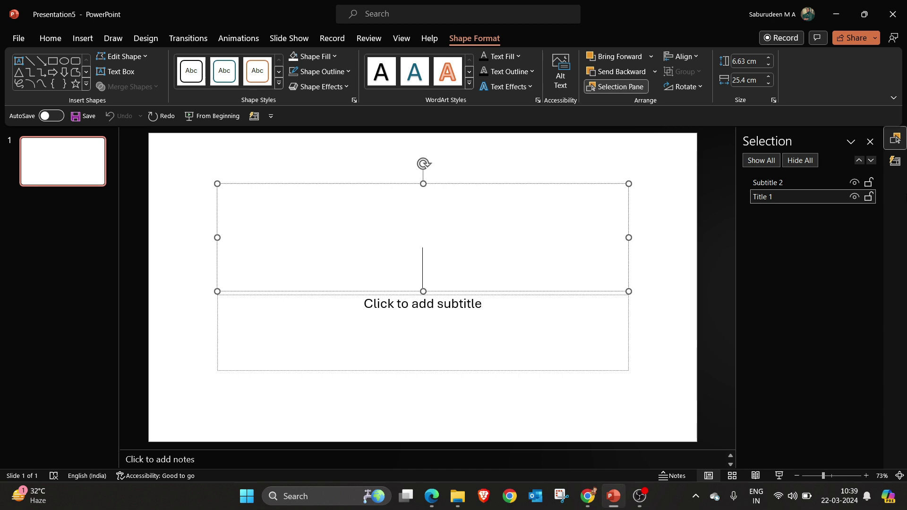
click(855, 197)
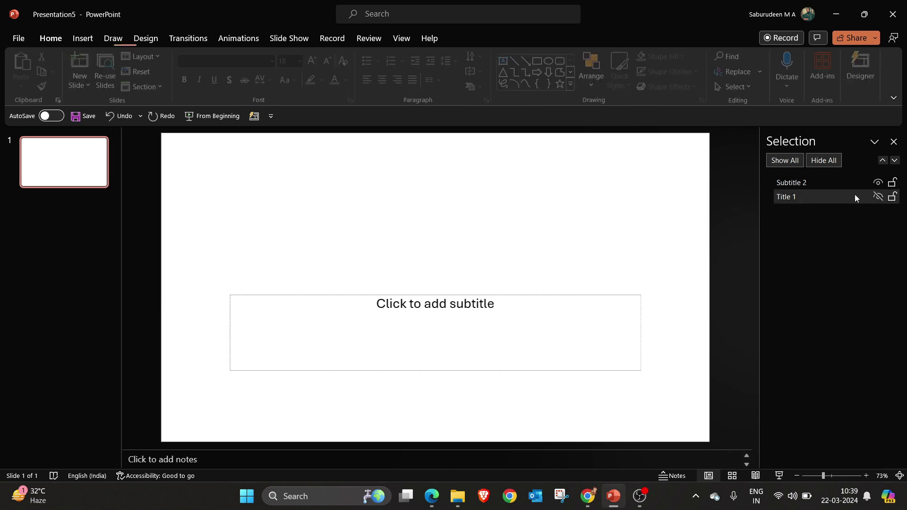
click(790, 183)
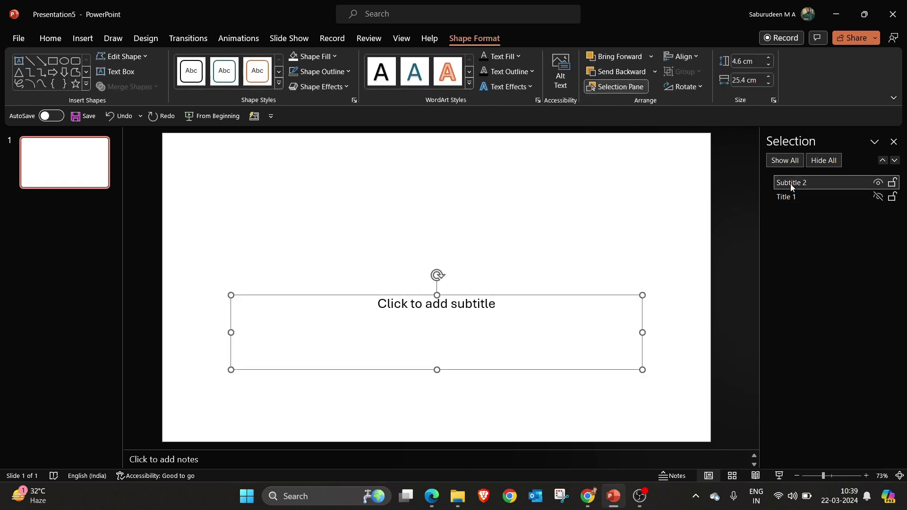
key(Delete)
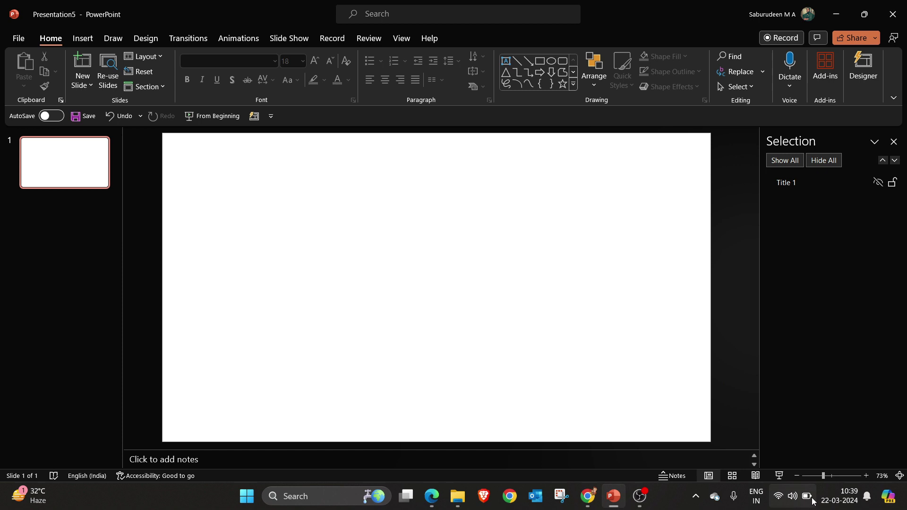
click(797, 476)
click(796, 476)
click(796, 476)
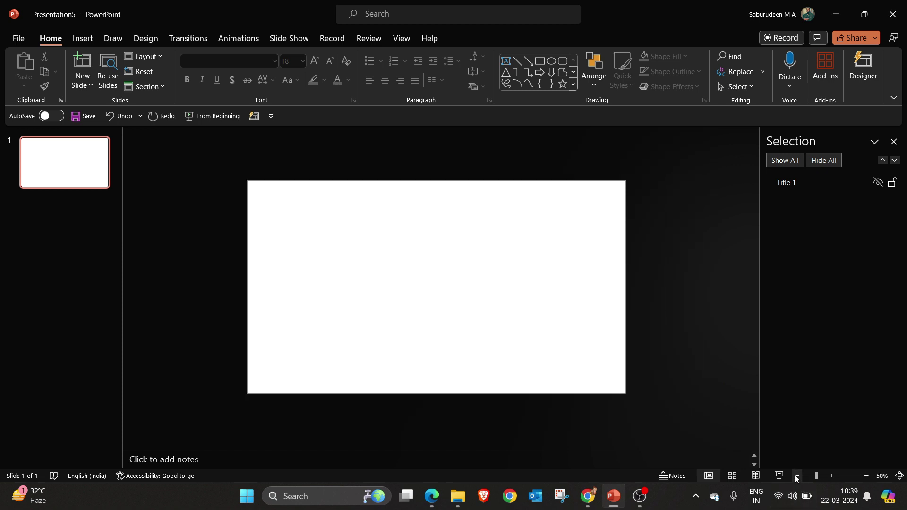
click(797, 476)
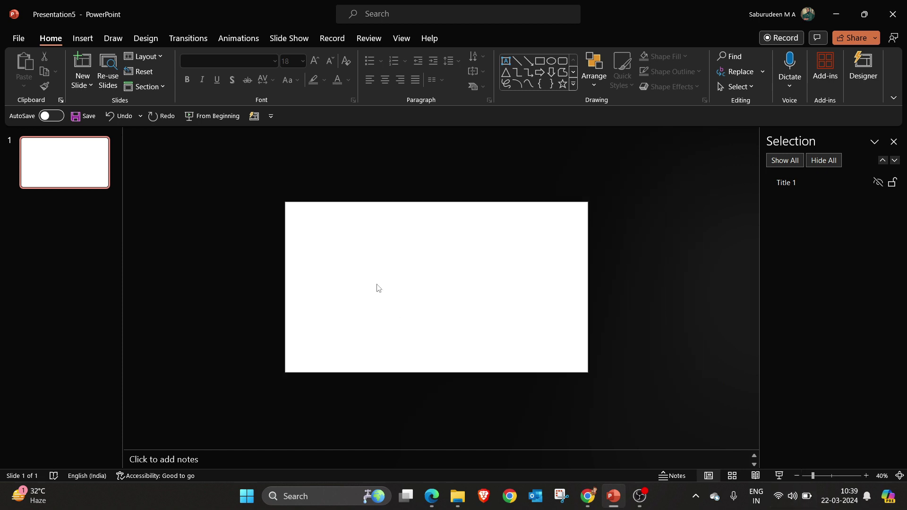
- Select the desert, 898714, pyramids and Taj Mahal photos from Downloads for insertion
click(93, 43)
click(118, 61)
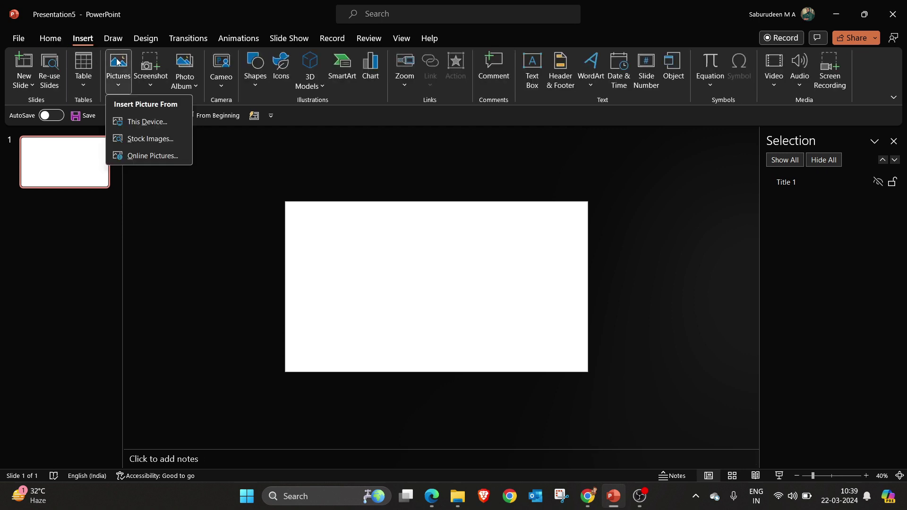
click(144, 122)
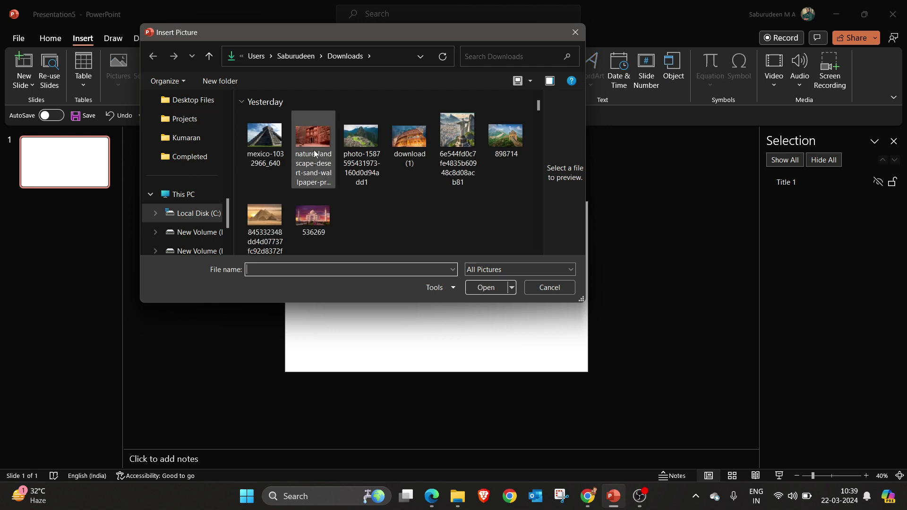
click(314, 151)
ctrl+click(504, 140)
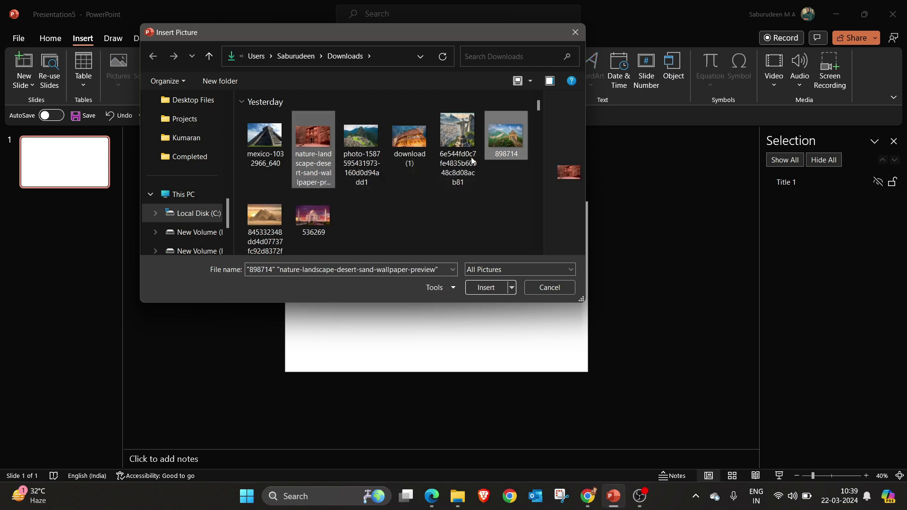
ctrl+click(264, 220)
ctrl+click(321, 208)
- Insert the four photos and set their height to 12 cm
click(487, 288)
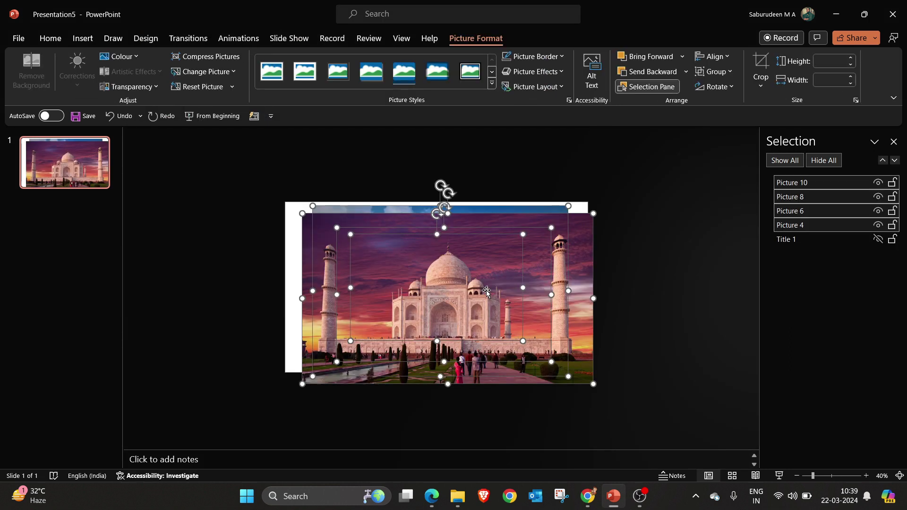
click(710, 57)
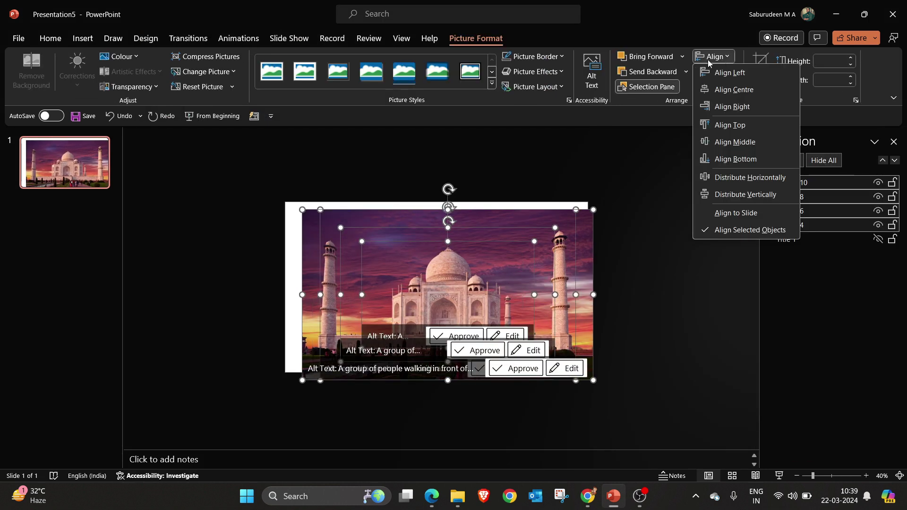
click(835, 62)
click(834, 61)
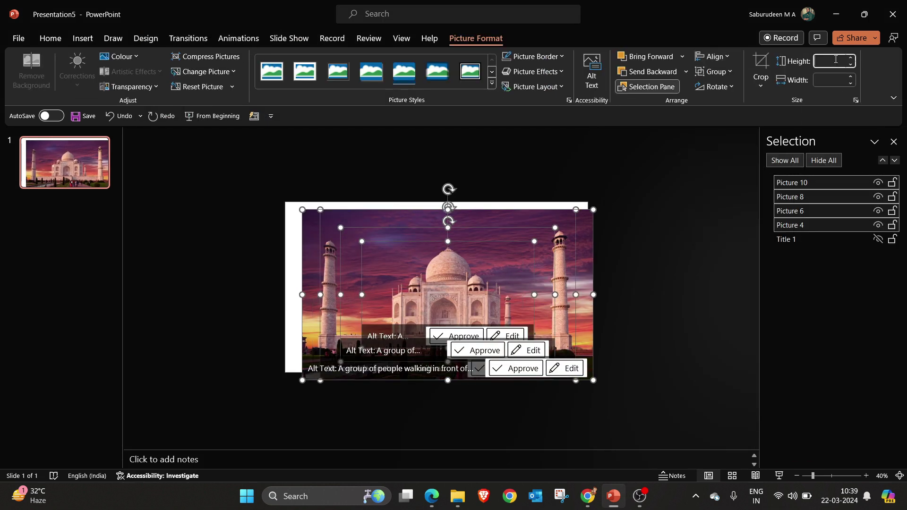
text(112)
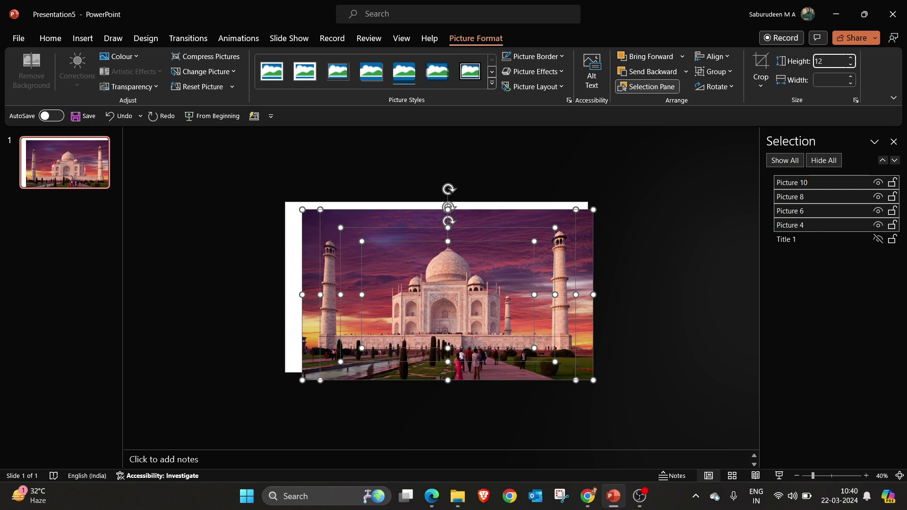
key(Return)
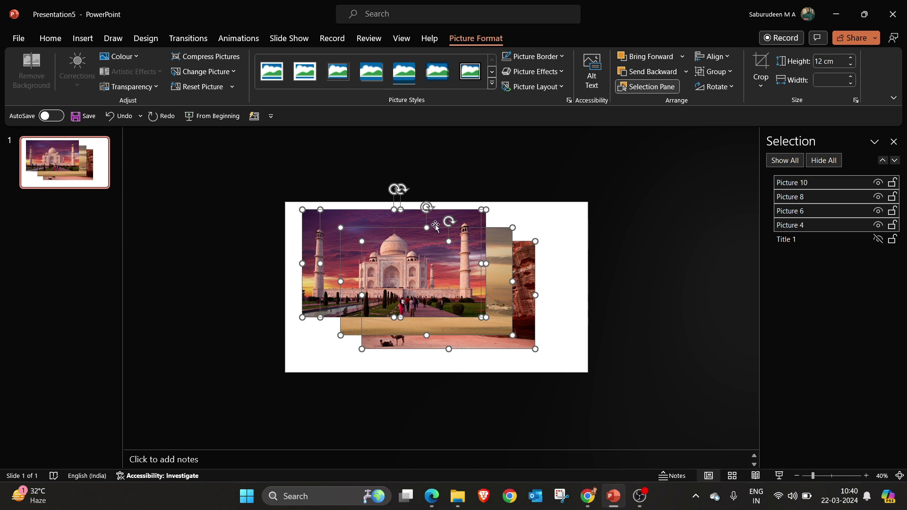
- Align the photos to each other with Align Centre and Align Middle
click(712, 56)
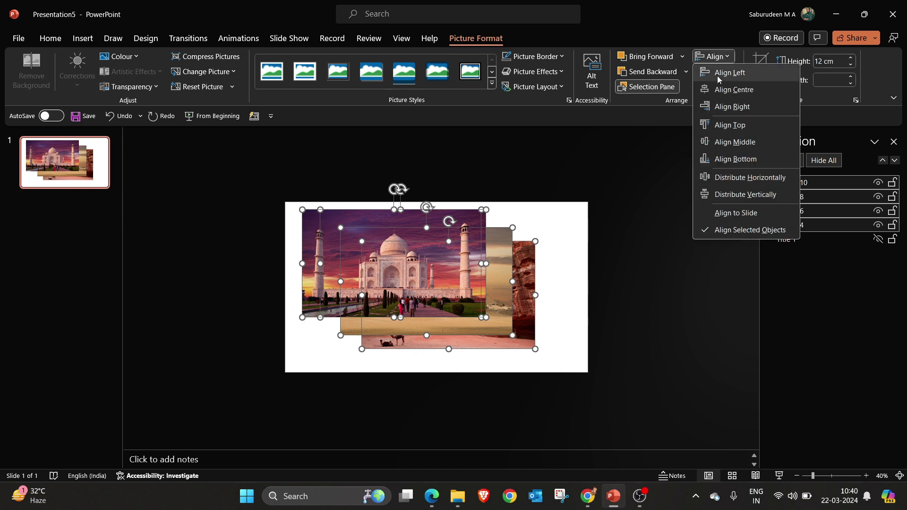
click(720, 90)
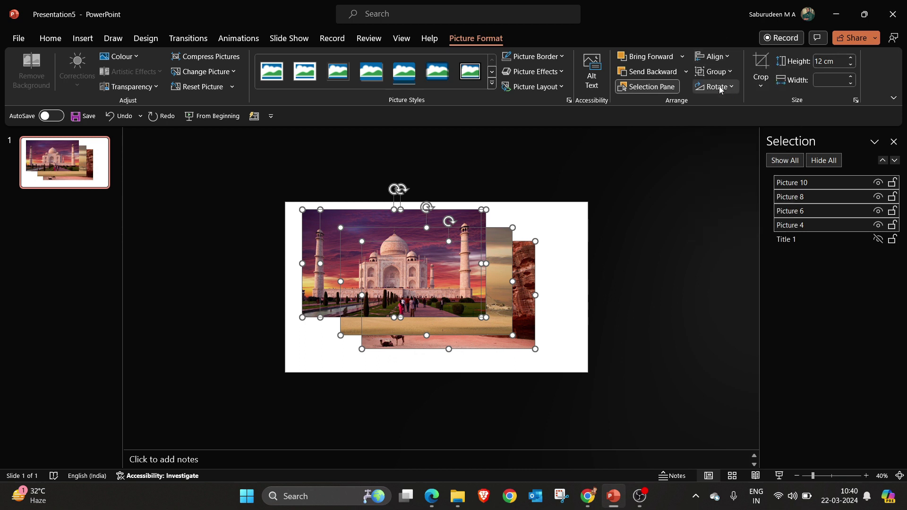
click(711, 56)
click(725, 138)
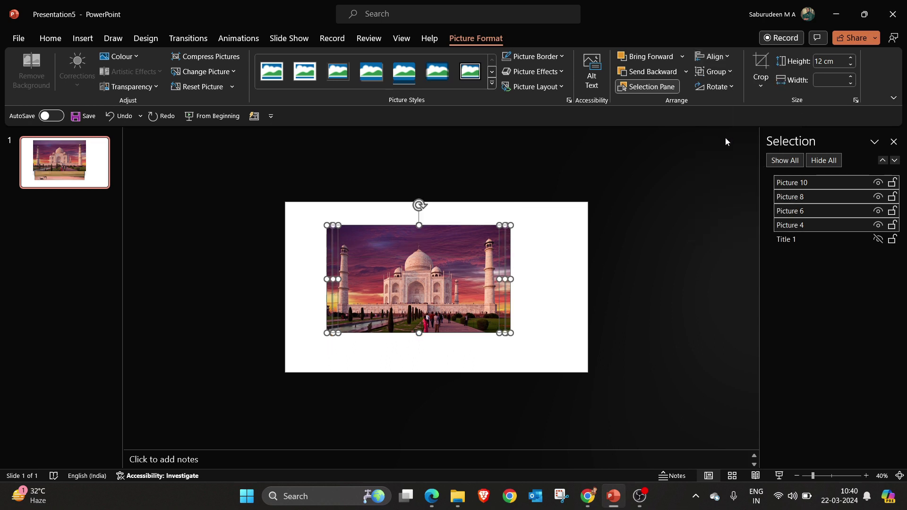
- Drag the stacked photos apart, spreading the Taj Mahal and Great Wall sideways
click(559, 257)
drag(409, 259, 226, 265)
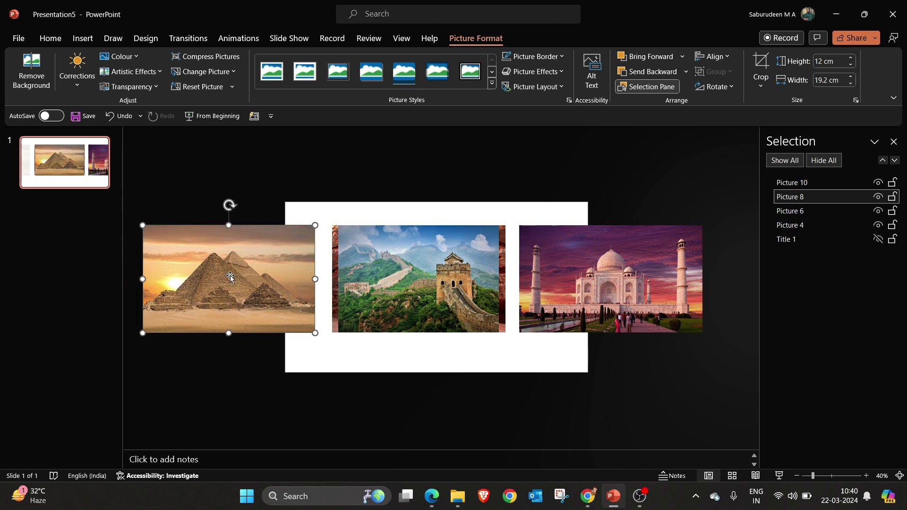
click(797, 475)
click(797, 476)
drag(429, 293, 624, 294)
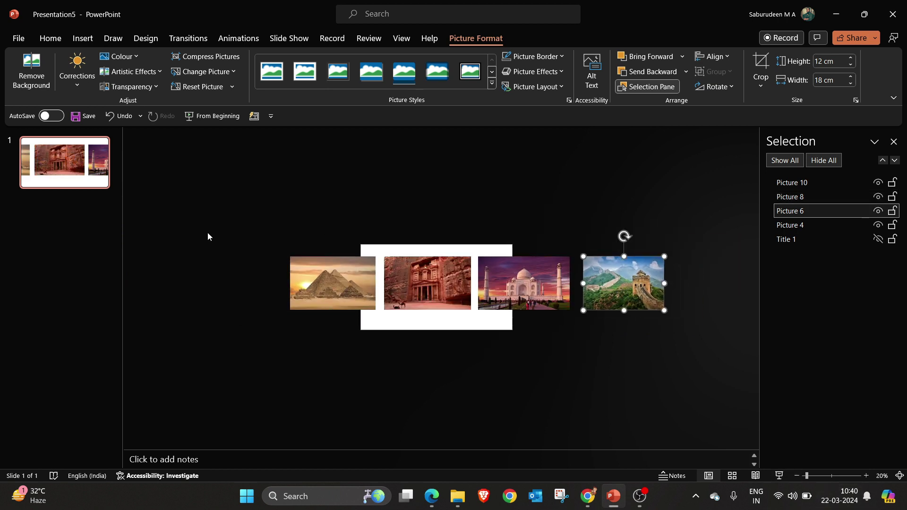
- Distribute all four photos horizontally and nudge the row down slightly
key(ctrl+a)
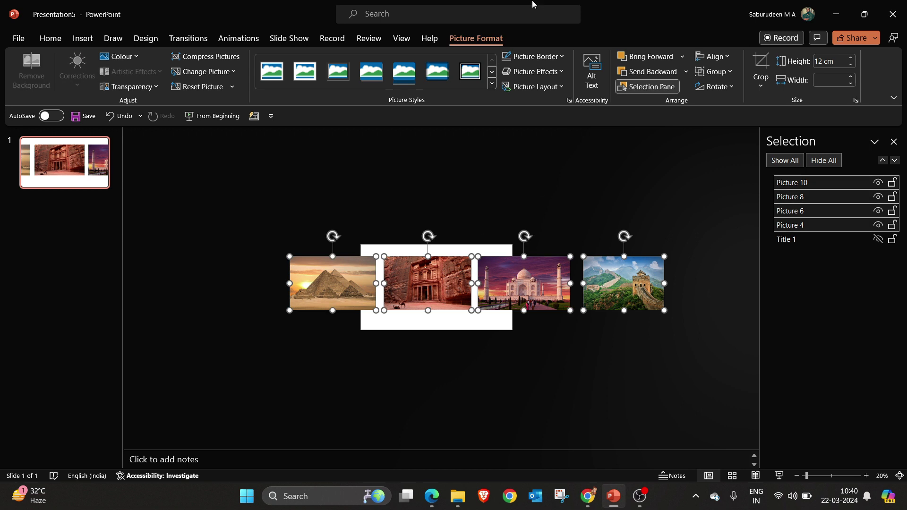
click(722, 58)
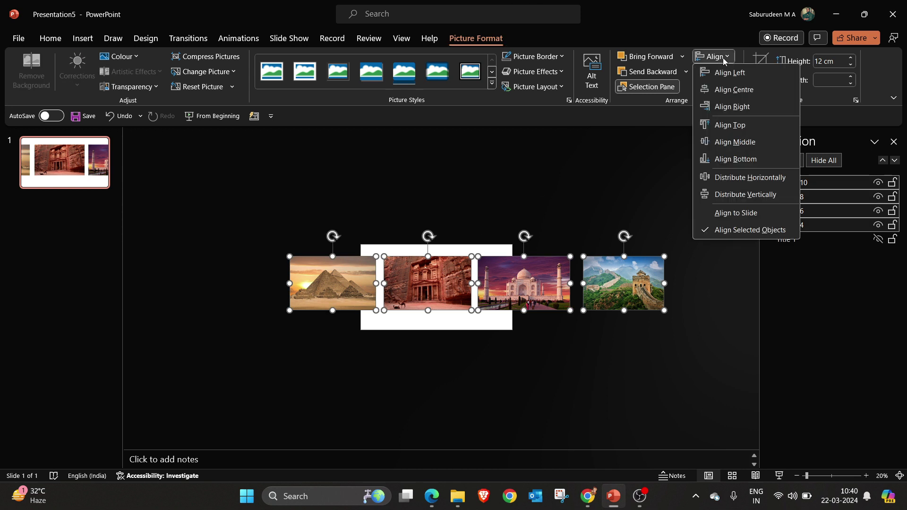
click(734, 183)
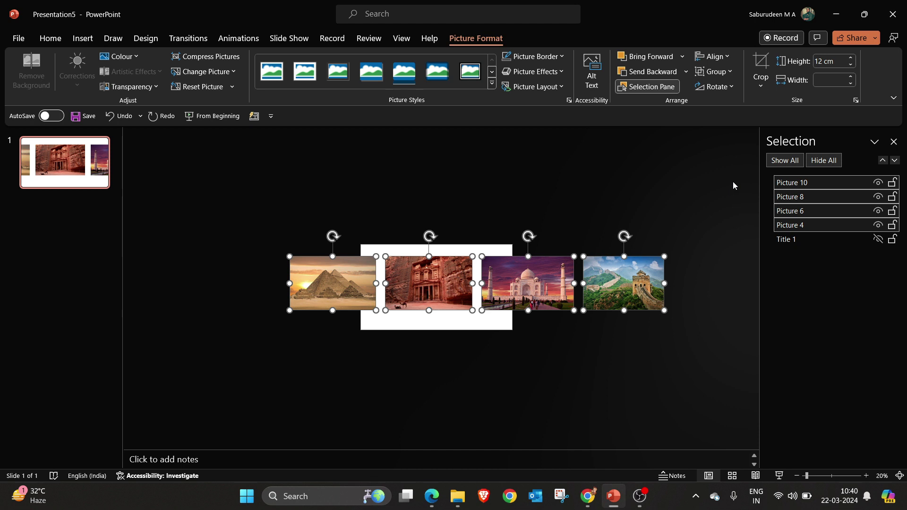
drag(443, 286, 443, 290)
key(ctrl+a)
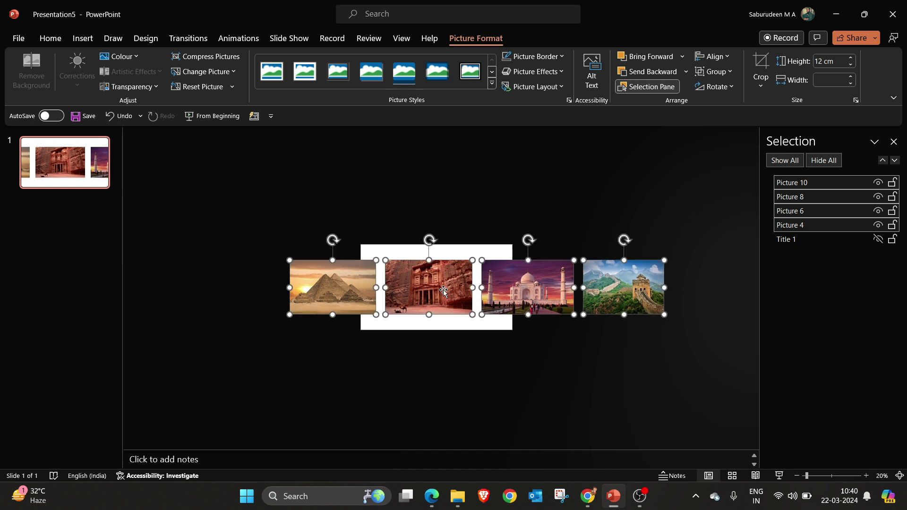
click(517, 354)
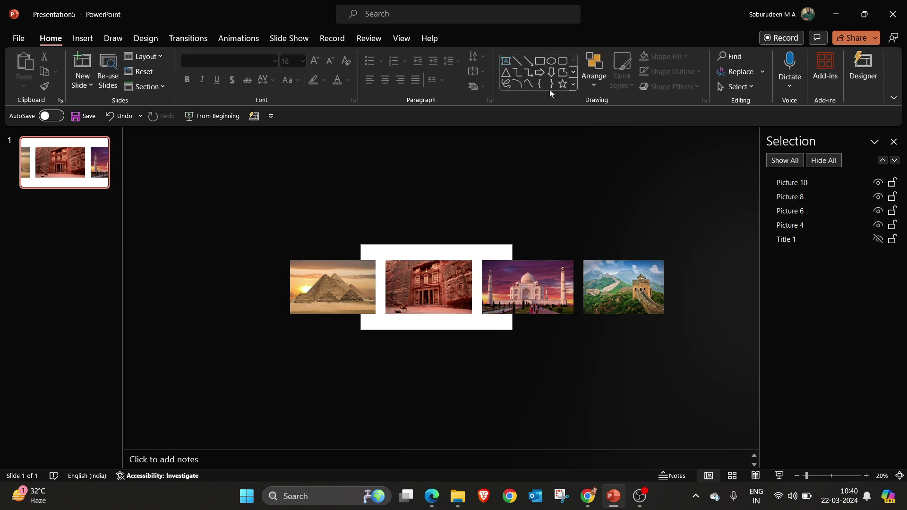
- Draw a wide oval and settle it along the slide's top edge above the photos
click(551, 62)
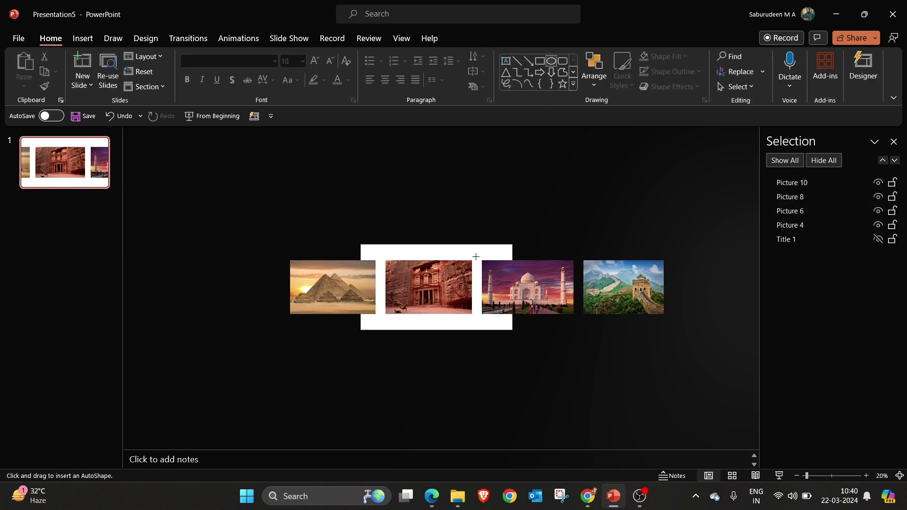
drag(307, 192, 540, 244)
drag(452, 227, 455, 241)
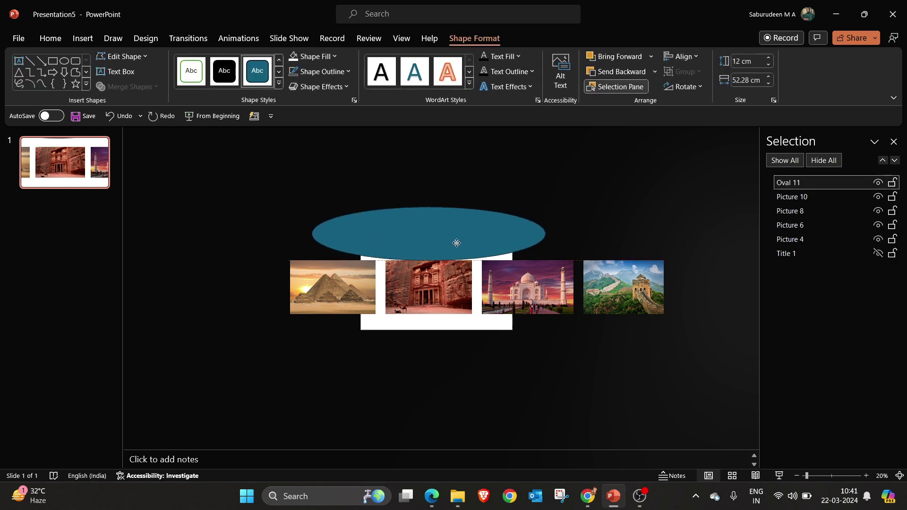
drag(456, 244, 456, 248)
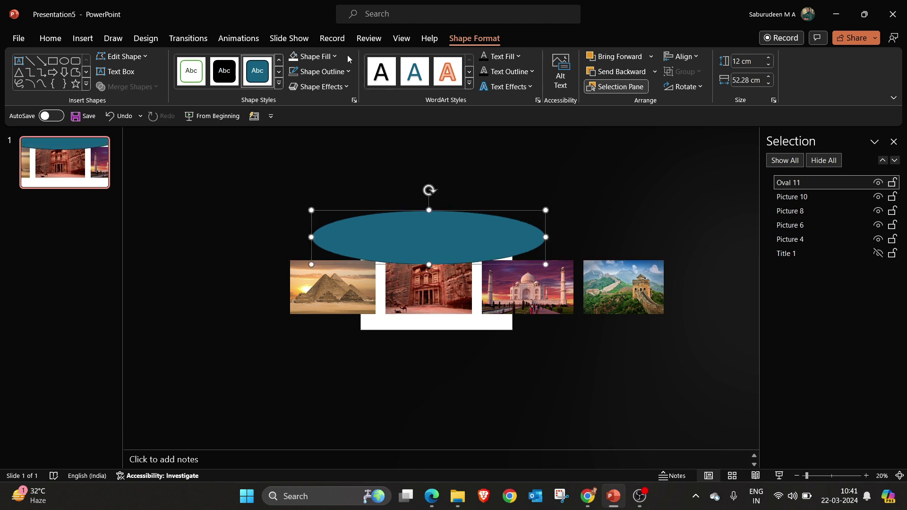
- Give the oval no outline and a standard white fill
click(348, 72)
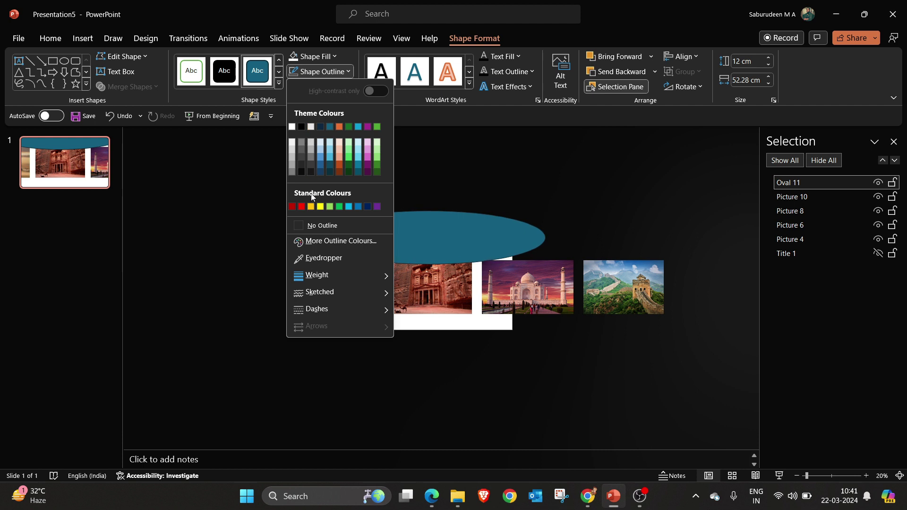
click(302, 223)
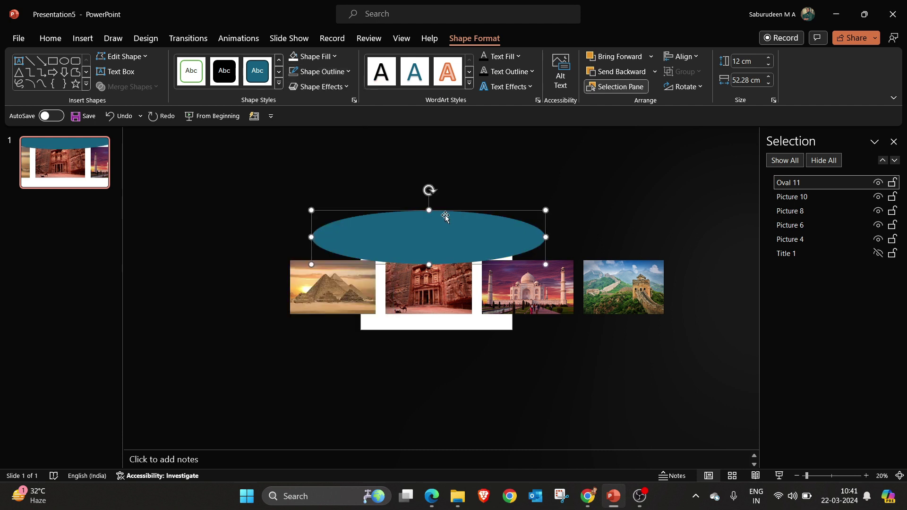
click(336, 58)
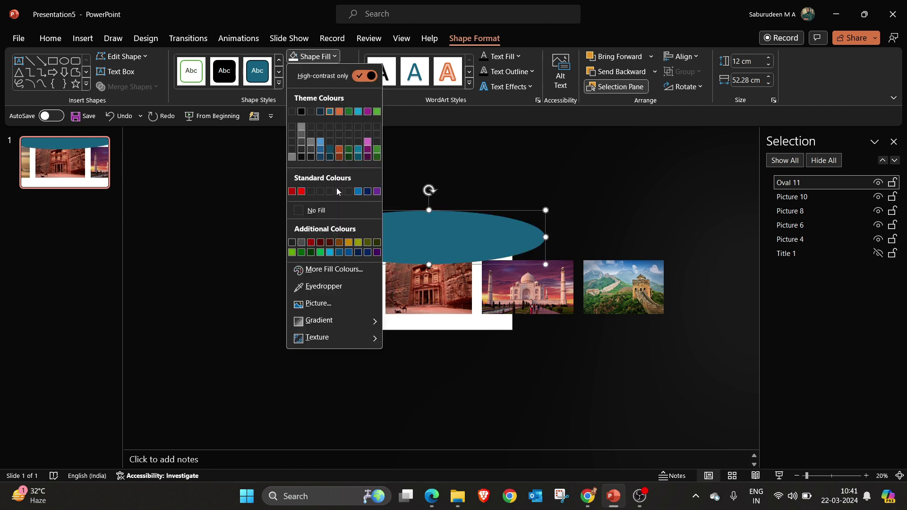
click(324, 268)
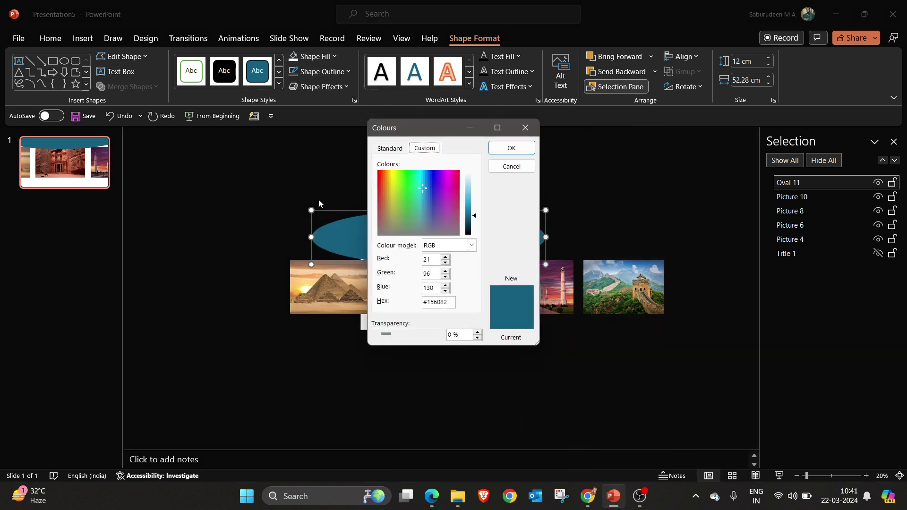
click(384, 148)
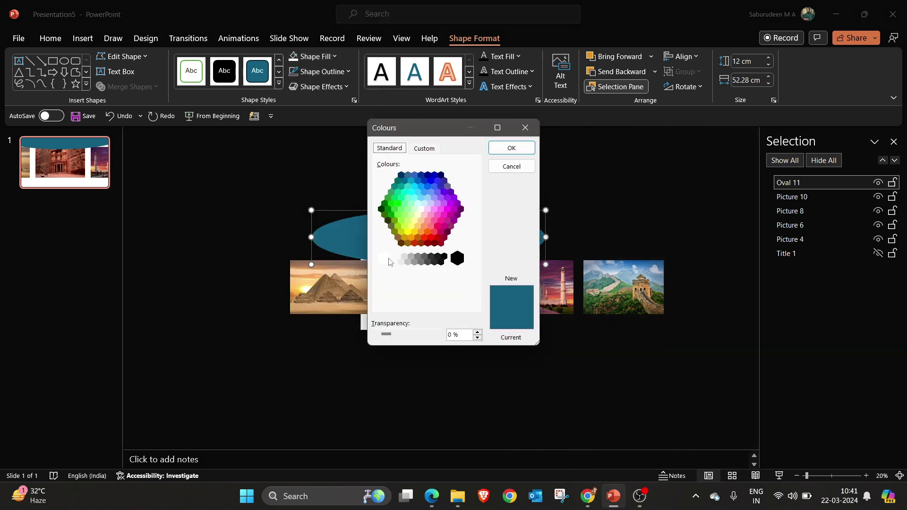
click(384, 259)
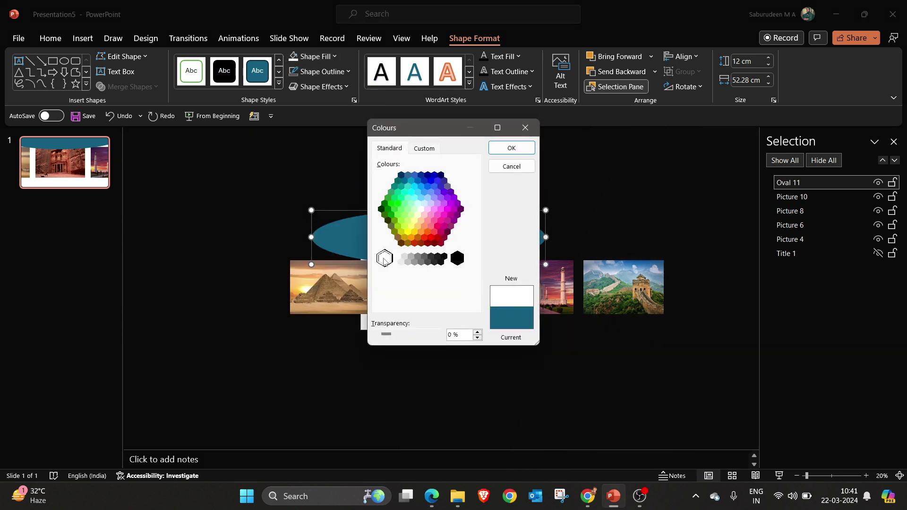
click(499, 148)
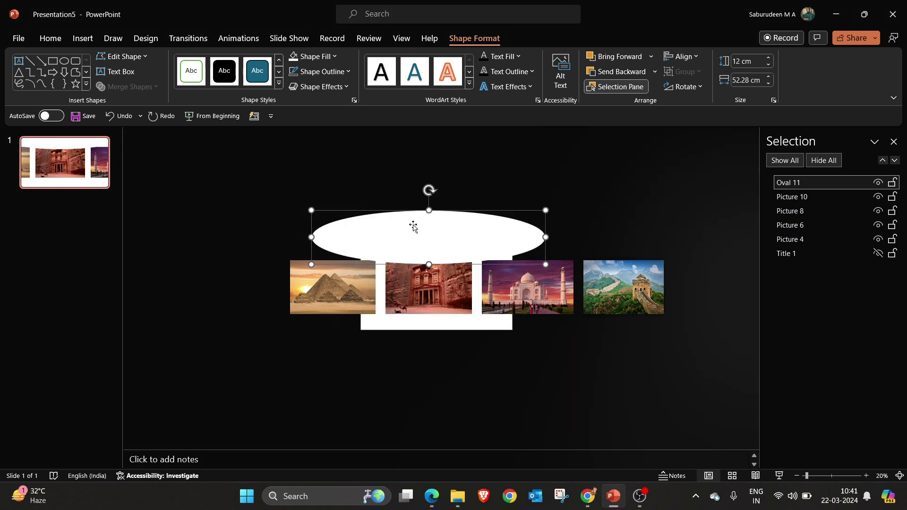
- Duplicate the white oval below the photos and centre it horizontally
drag(413, 229, 413, 318)
click(683, 57)
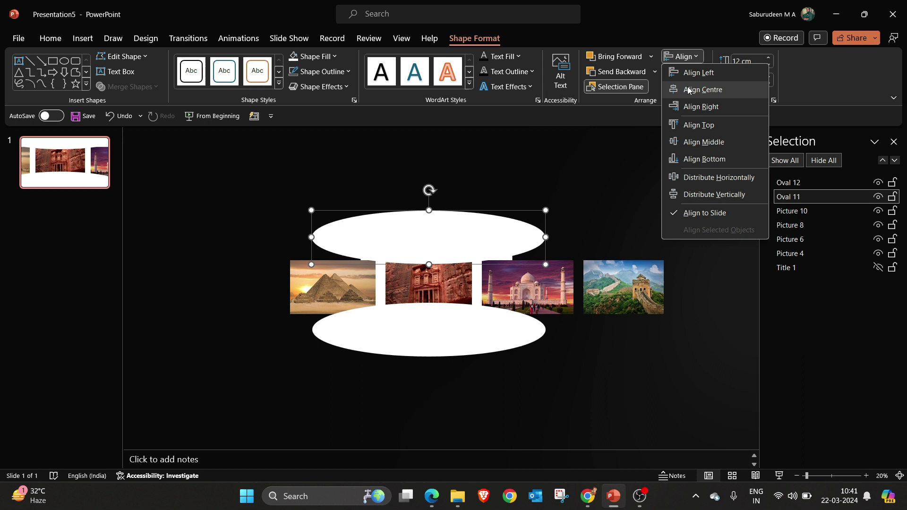
click(695, 89)
- Group the four landmark photos into a single object
drag(696, 332, 253, 231)
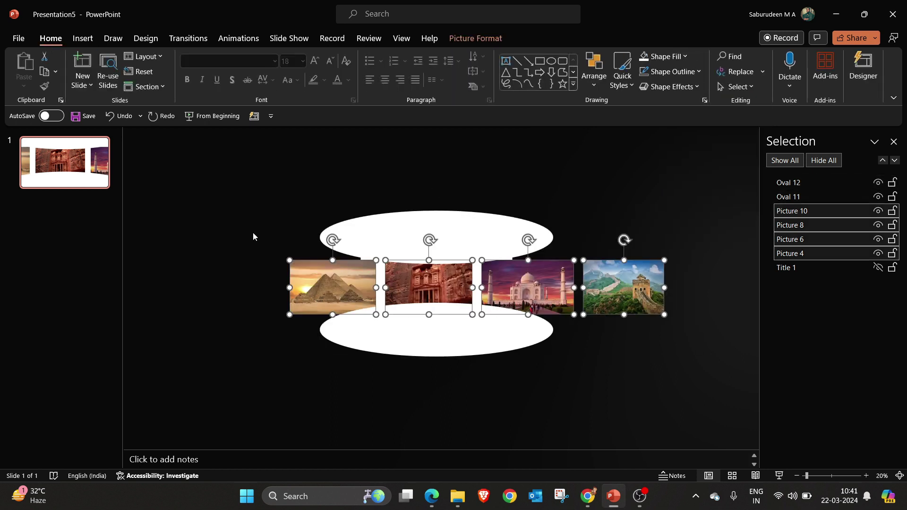
click(464, 38)
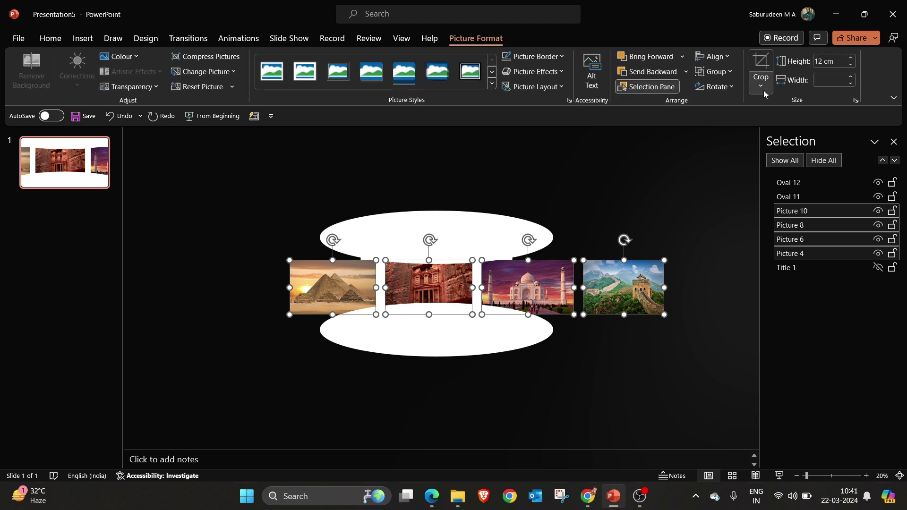
click(713, 72)
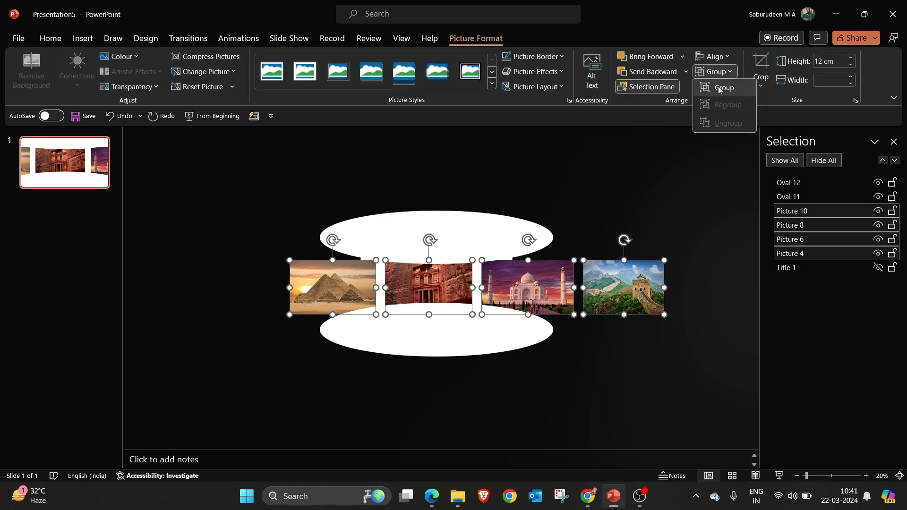
click(719, 88)
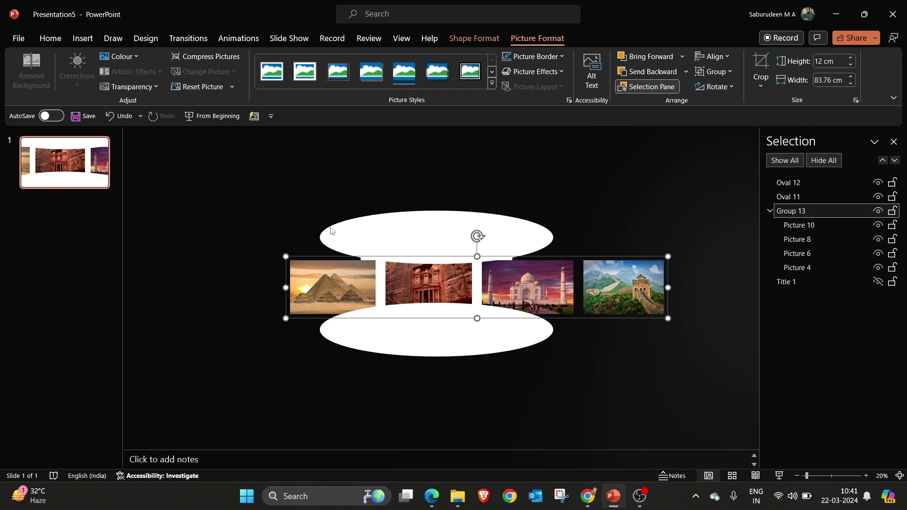
- Centre the pyramid photo, restore the title to the front, and caption it 'Pyramid, Egypt'
drag(322, 276, 426, 279)
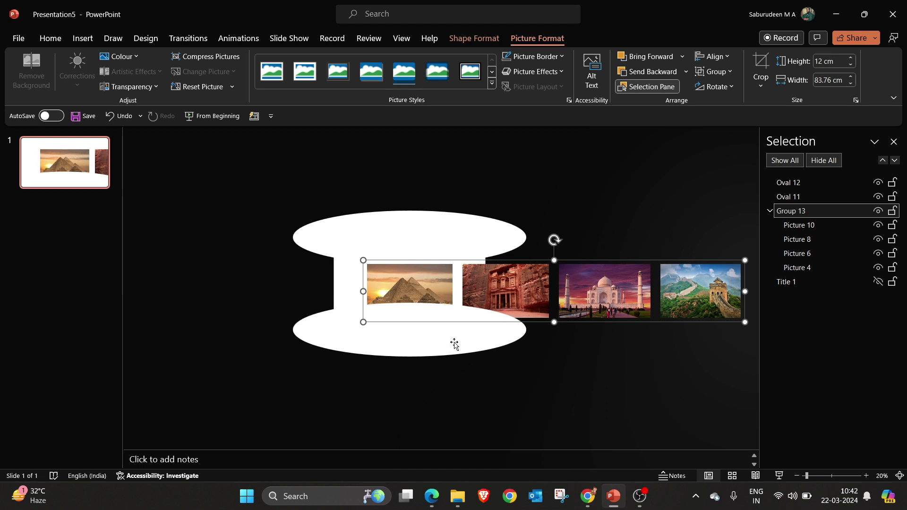
key(ctrl+z)
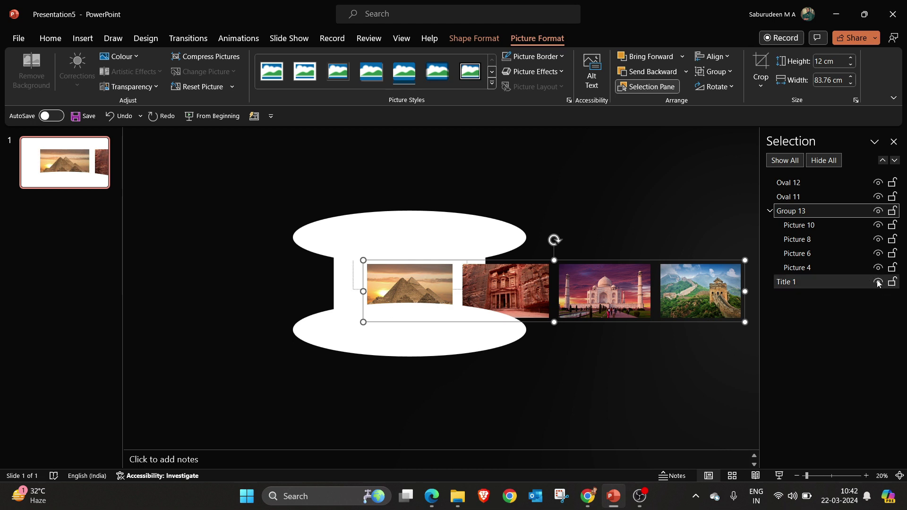
drag(784, 282, 783, 183)
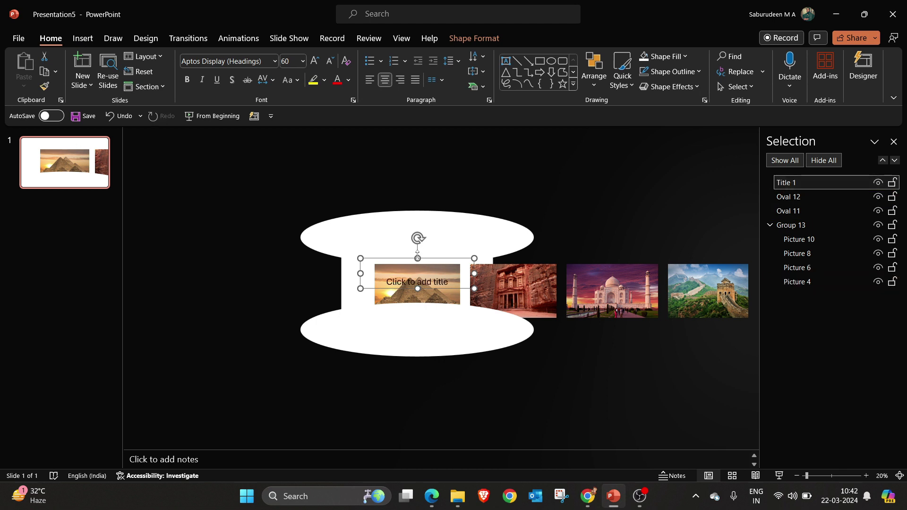
drag(405, 259, 399, 231)
text(Pyrami)
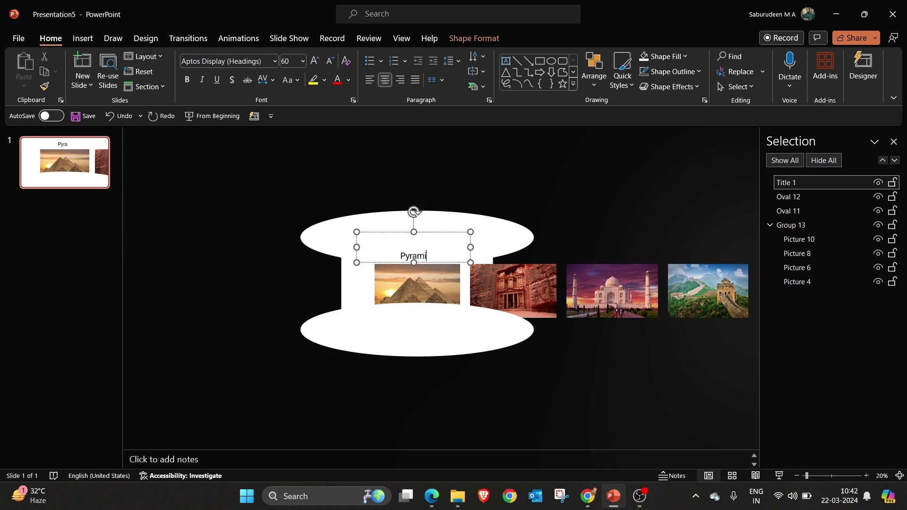
text(d, Egypt)
click(486, 237)
click(429, 285)
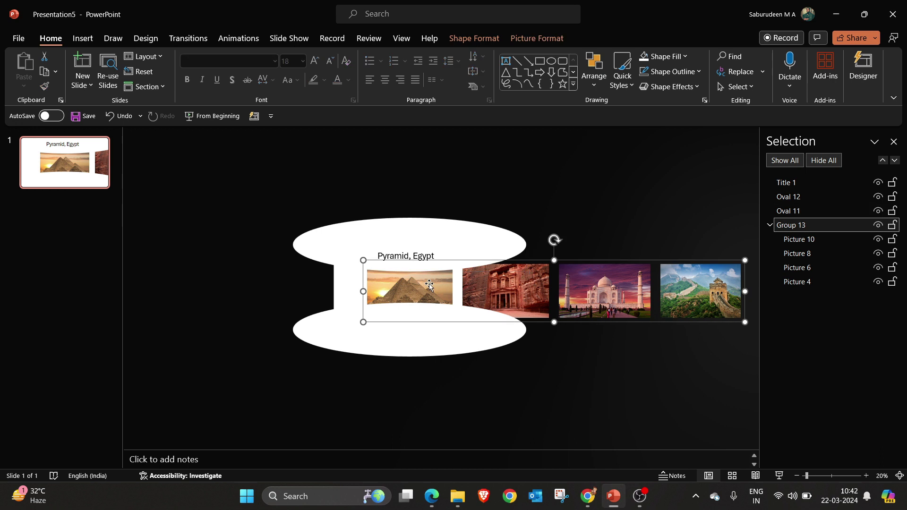
- Duplicate slide 1 as slide 2, centring Petra captioned 'Pedra, Jordan'
click(57, 156)
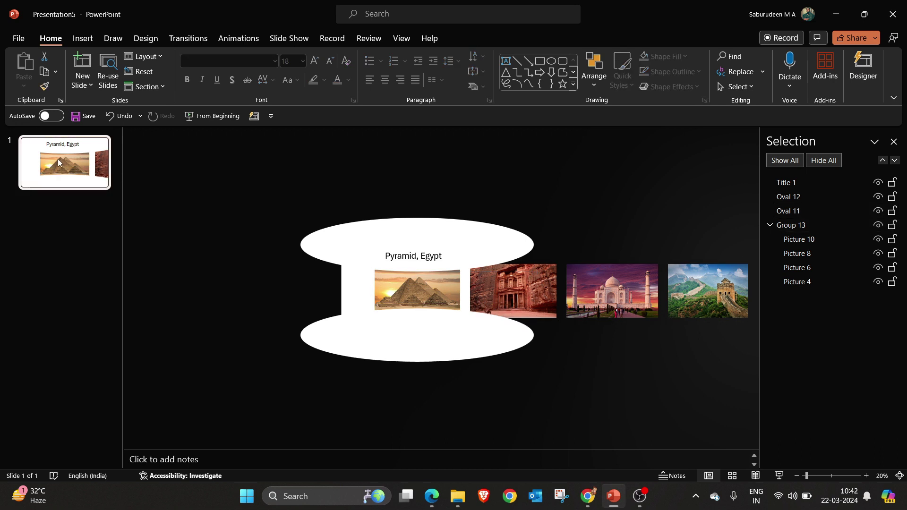
key(ctrl+d)
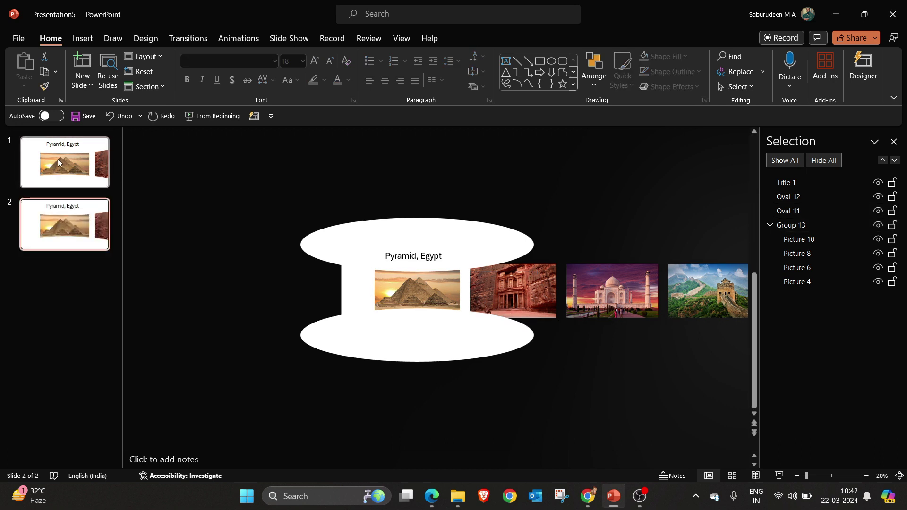
click(533, 280)
drag(533, 279, 438, 282)
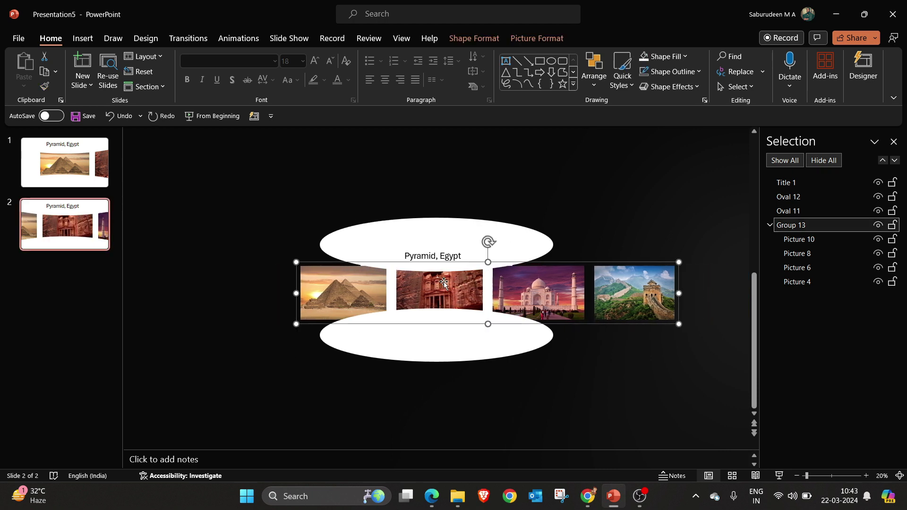
double_click(432, 255)
text(Pedra)
key(End)
key(ctrl+BackSpace)
text(Jordan)
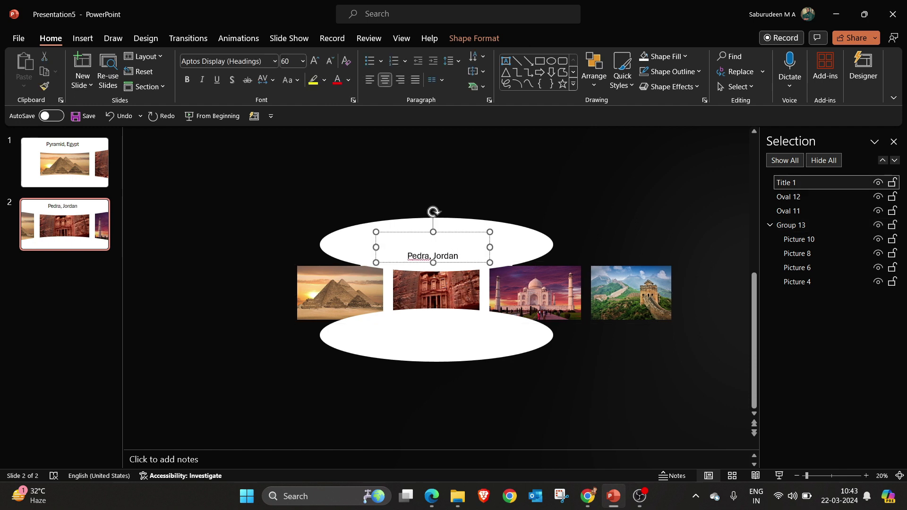
- Duplicate to slide 3, centring the Taj Mahal captioned 'Tajmahal, India'
key(ctrl+d)
drag(535, 293, 437, 292)
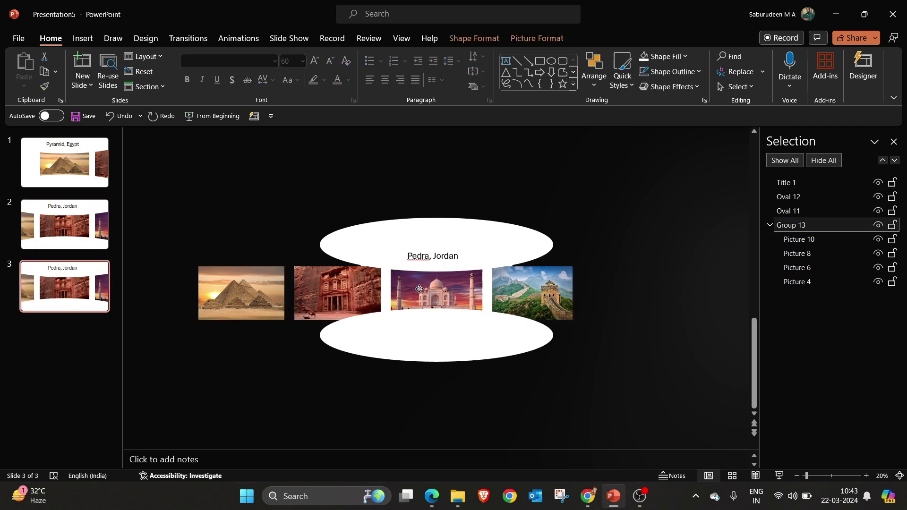
triple_click(432, 256)
text(Tajmahal, India)
- Duplicate to slide 4, centring the Great Wall captioned 'The Great Wall, China'
key(ctrl+d)
drag(532, 293, 459, 293)
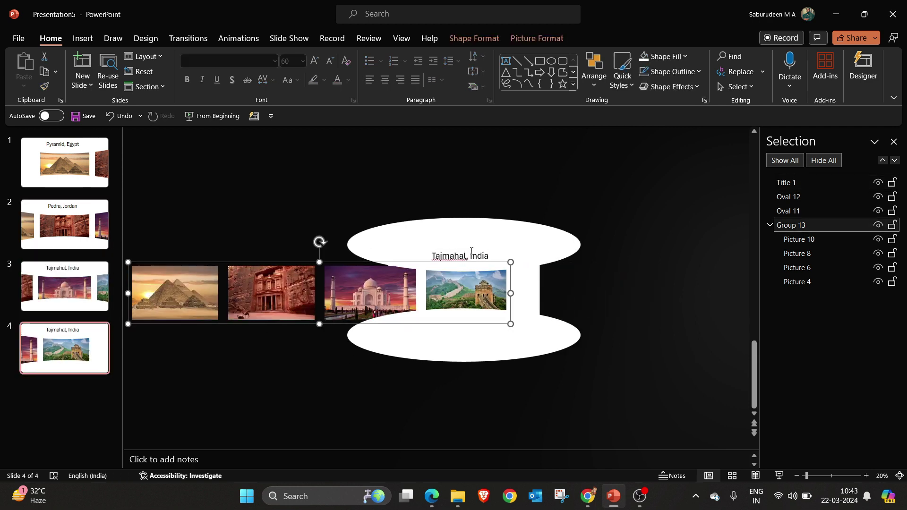
double_click(420, 256)
text(The Great Wall)
key(shift+End)
text(China)
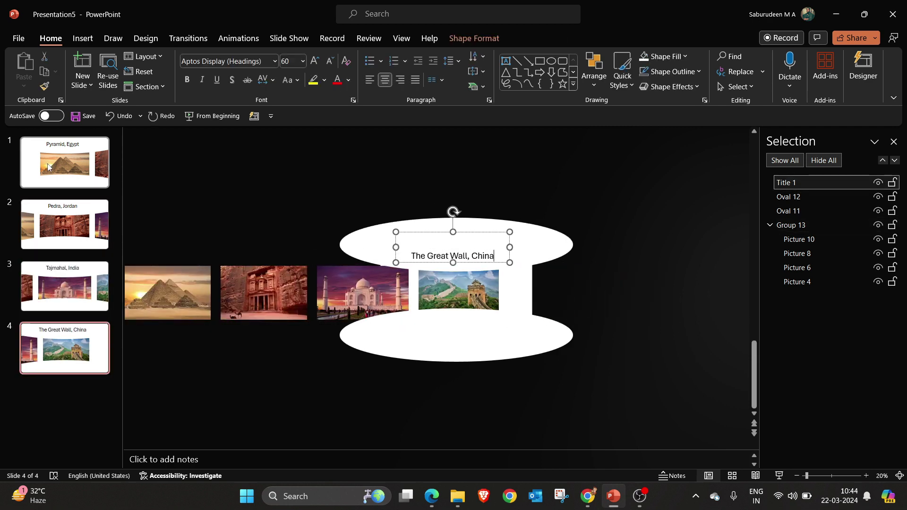
- Select all four slides and apply Morph with a 02.00 duration
click(97, 363)
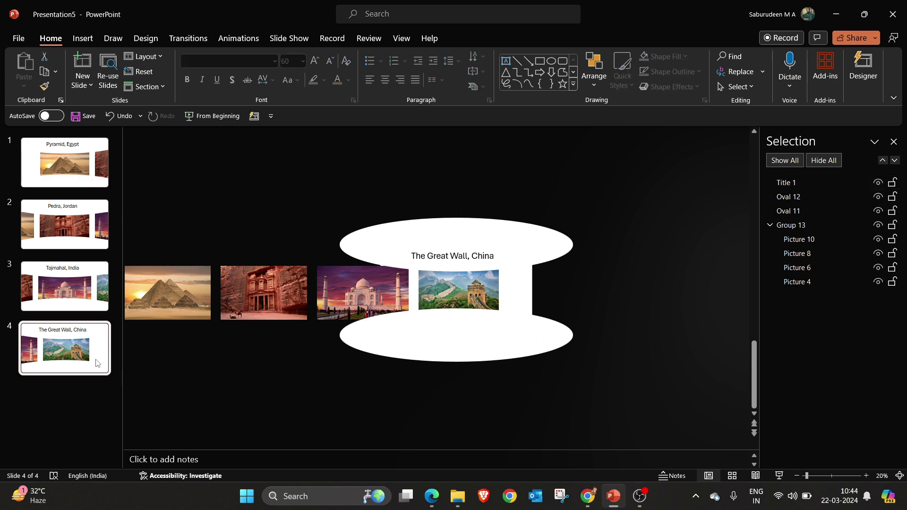
key(ctrl+a)
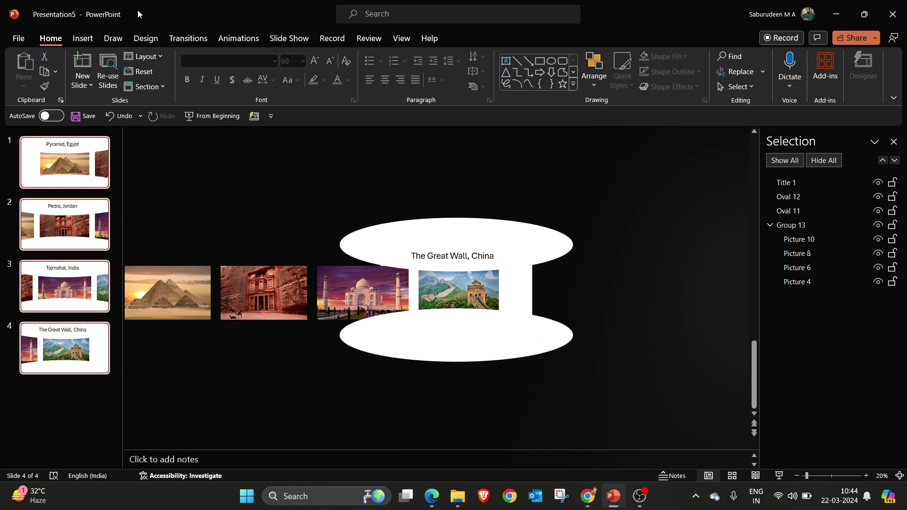
click(188, 38)
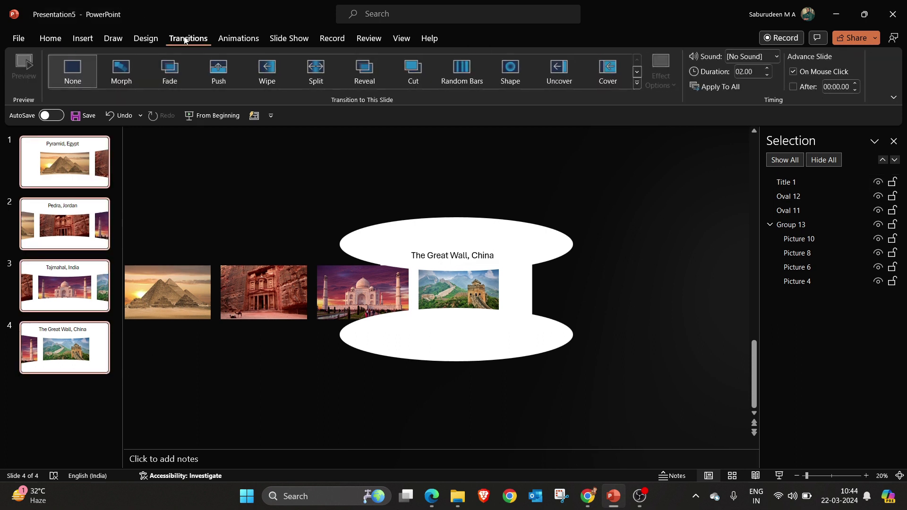
click(122, 72)
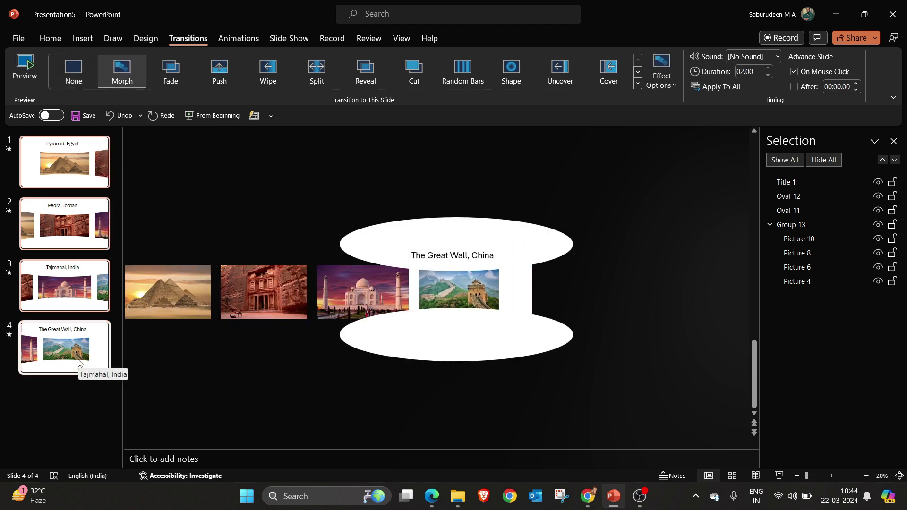
- Play the four-slide Morph landmark carousel as a slideshow from the first slide
click(297, 39)
click(28, 70)
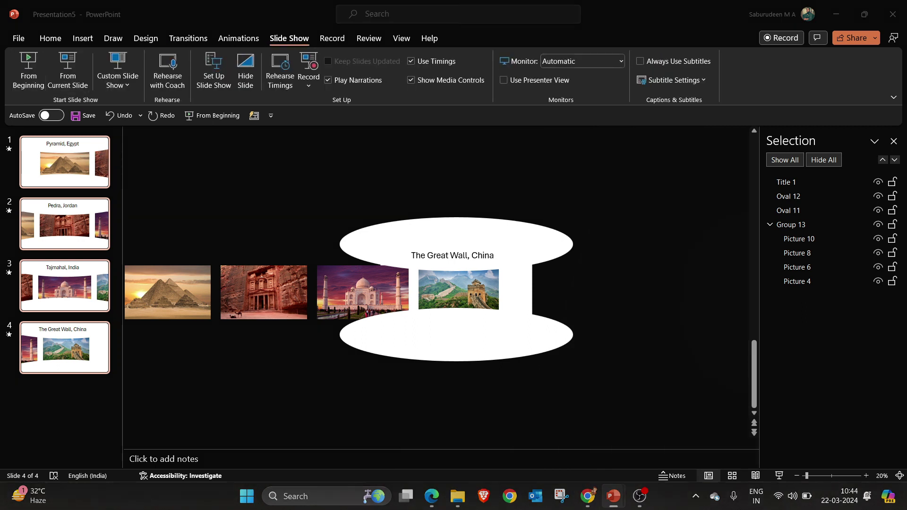